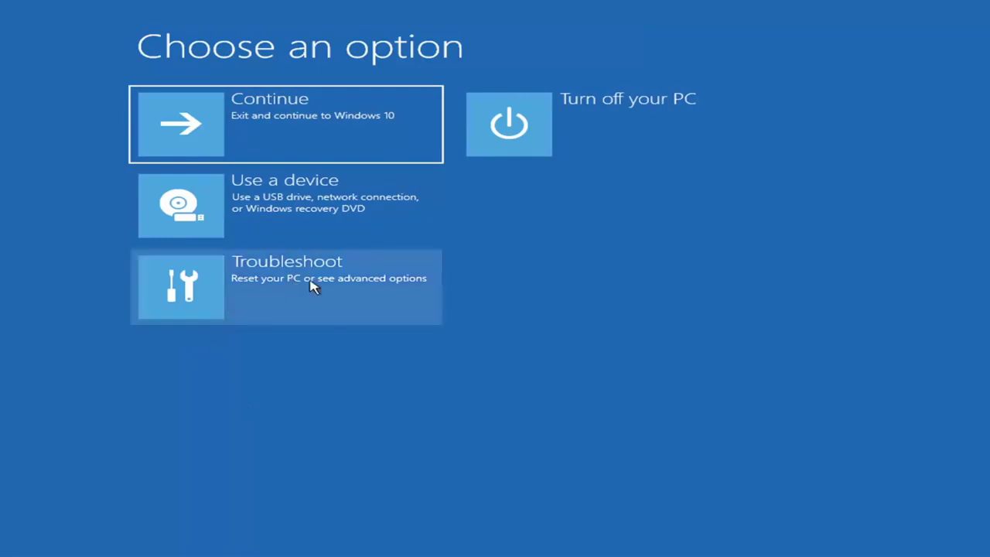
# - Run Startup Repair from the advanced troubleshooting options
pyautogui.click(369, 295)
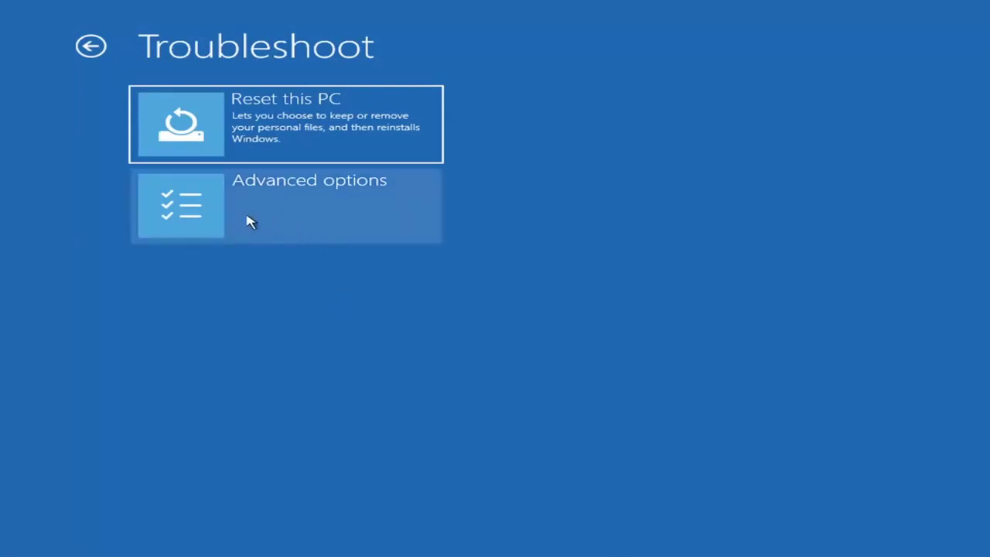
pyautogui.click(307, 210)
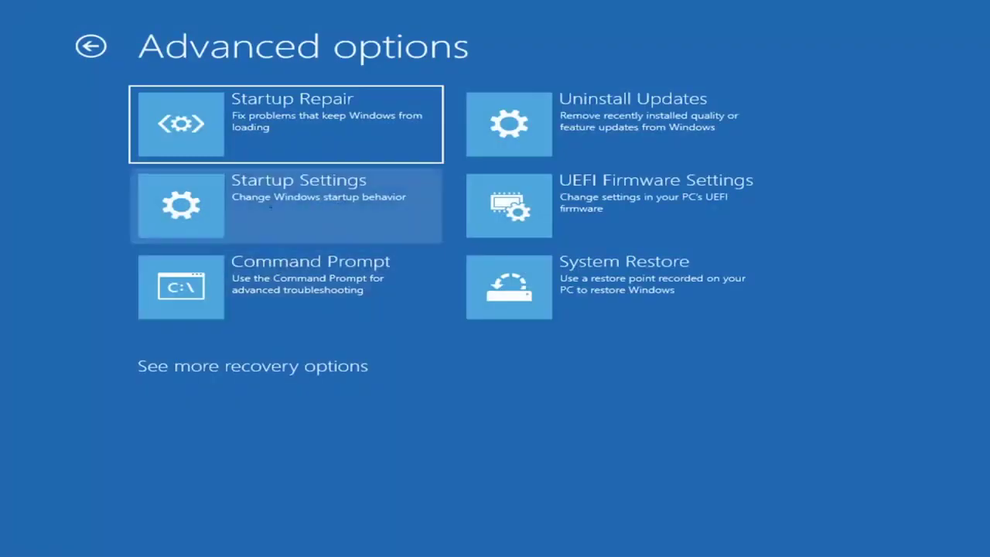
pyautogui.click(260, 137)
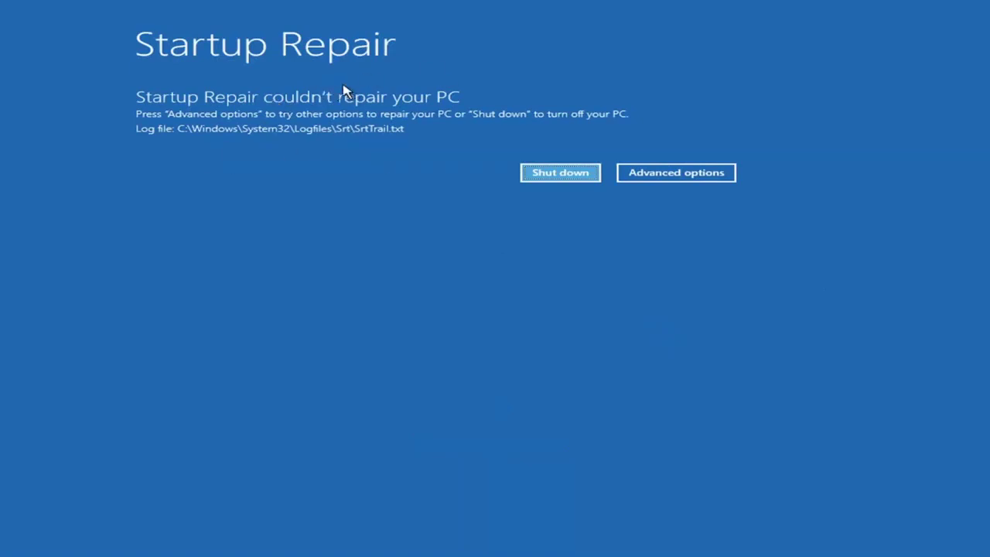
# - Examine the Startup Settings and Uninstall Updates recovery pages, ending back at the advanced options
pyautogui.click(696, 172)
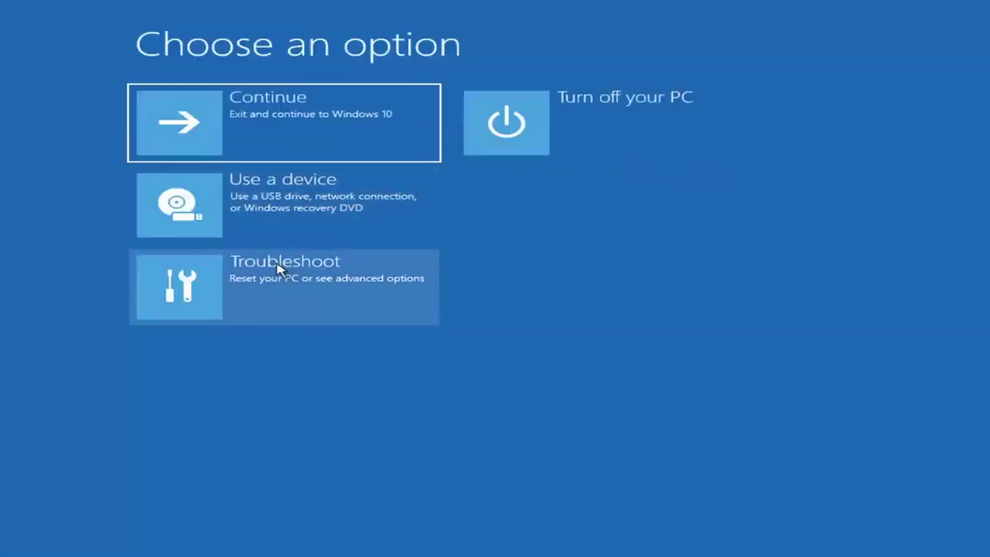
pyautogui.click(250, 295)
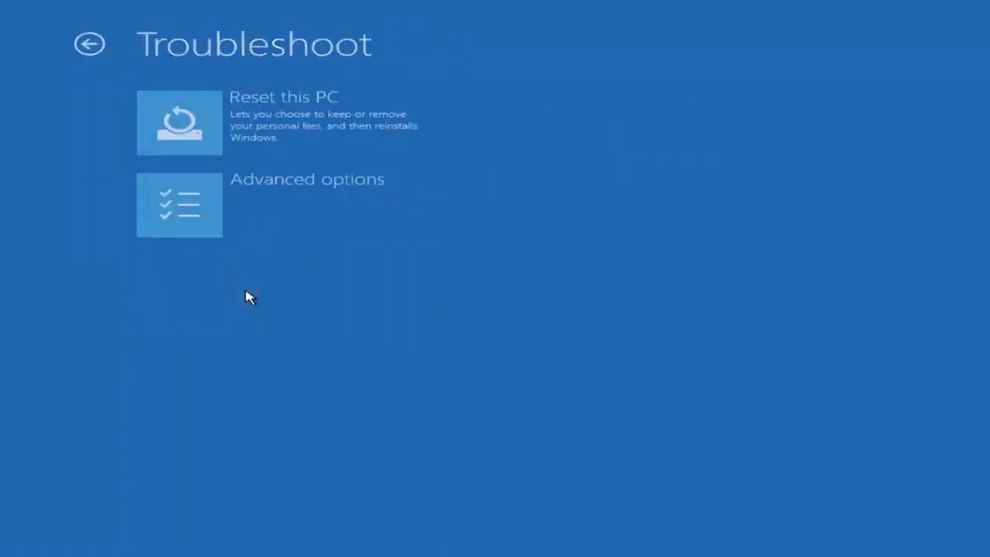
pyautogui.click(256, 215)
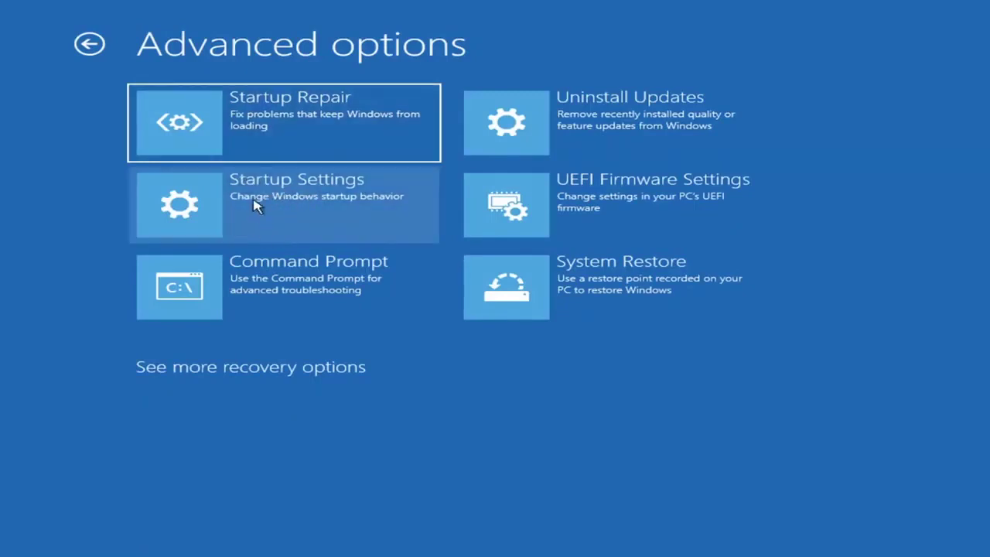
pyautogui.click(256, 206)
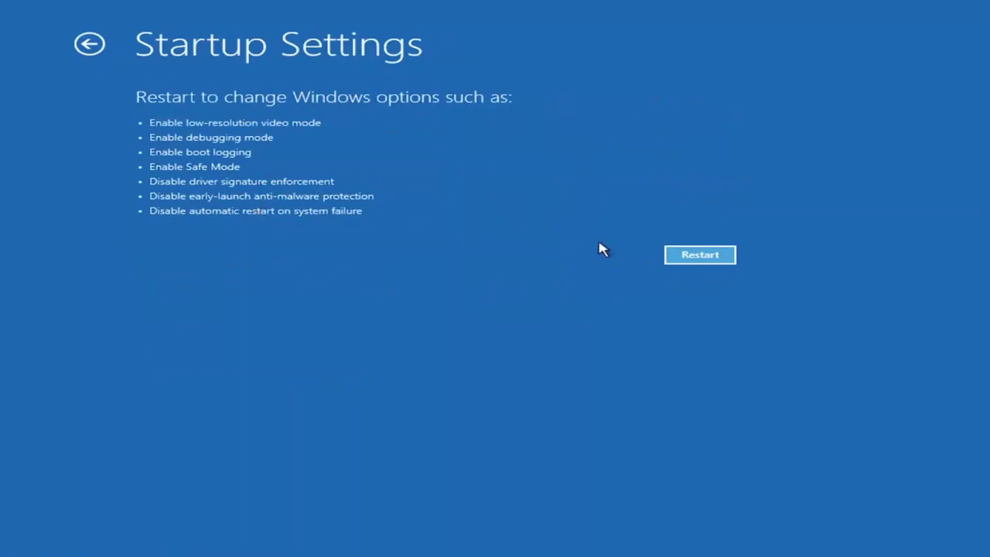
pyautogui.click(705, 257)
pyautogui.click(80, 45)
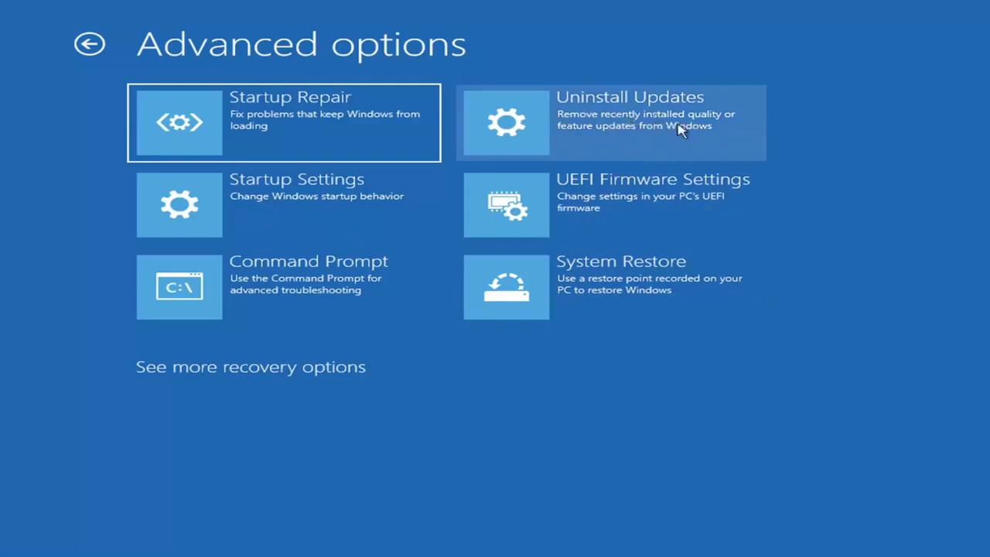
pyautogui.click(582, 127)
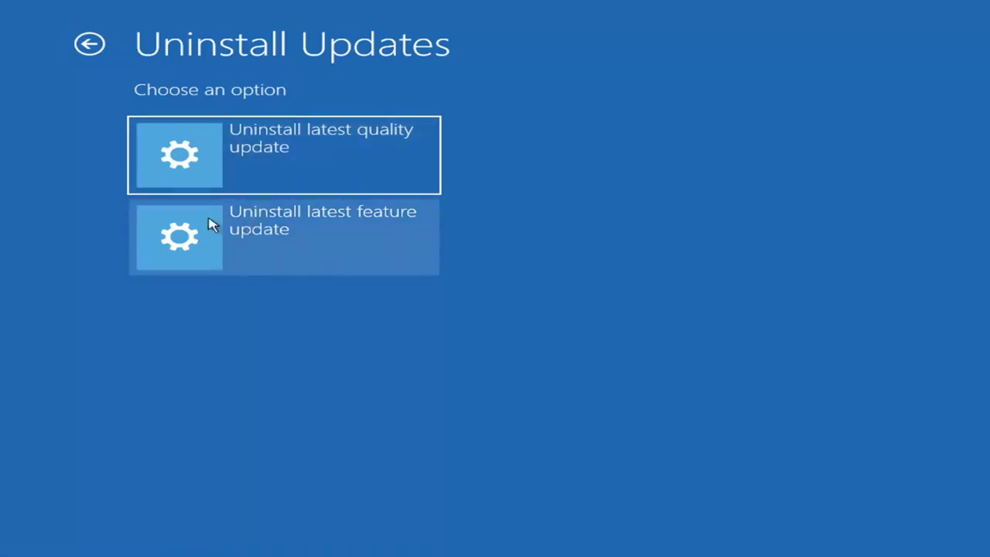
pyautogui.click(90, 43)
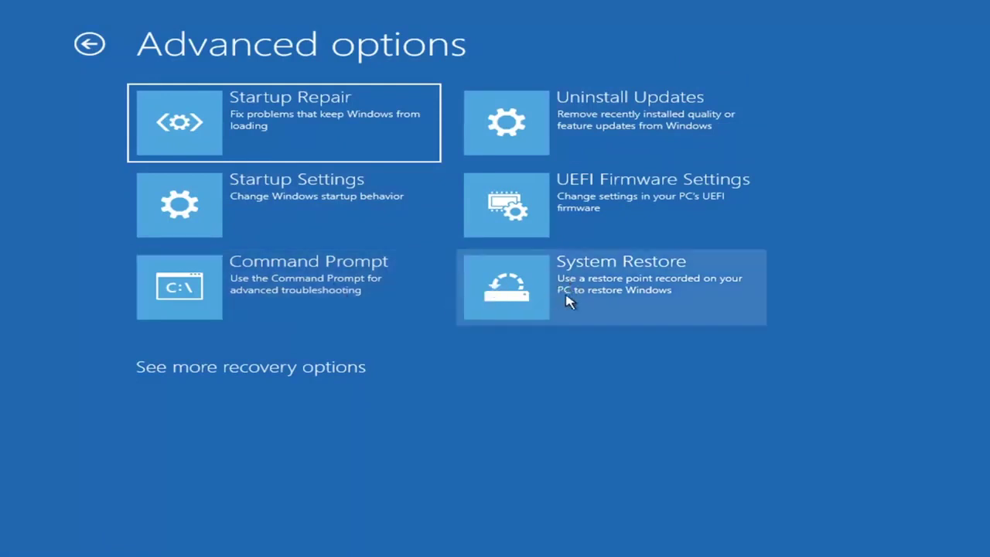
# - Restore the system to the 7/9/2021 12:37:05 PM "Before Updates" restore point and restart the computer
pyautogui.click(619, 303)
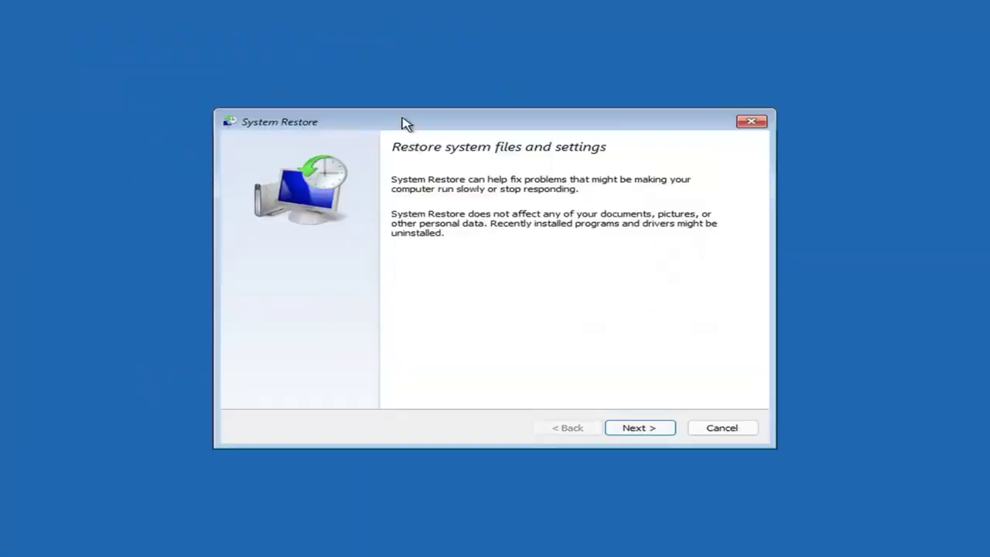
pyautogui.click(630, 428)
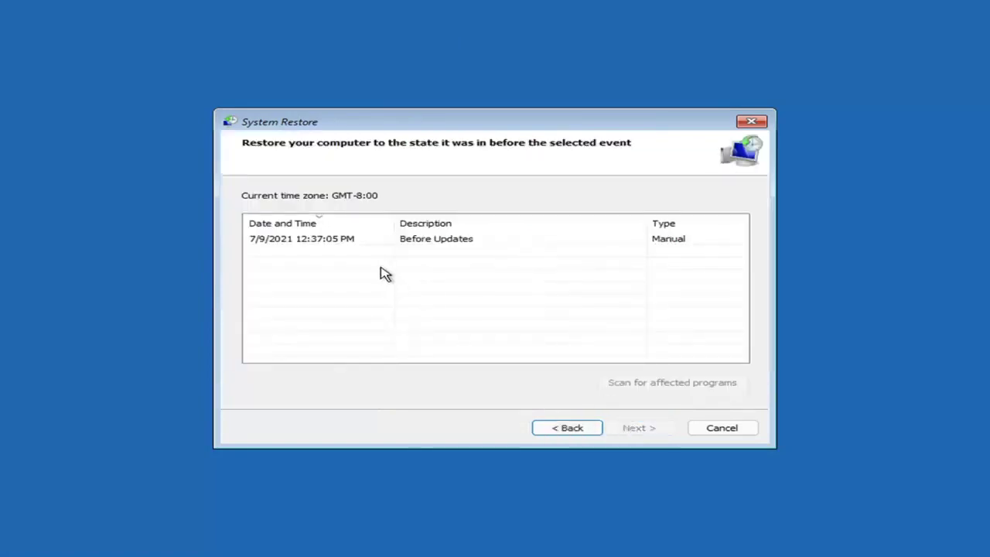
pyautogui.click(305, 244)
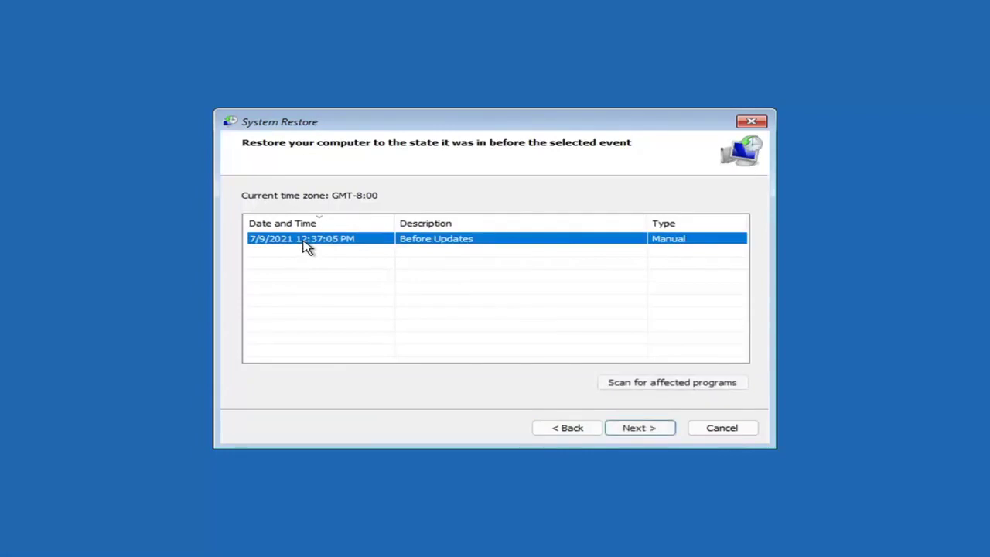
pyautogui.click(652, 432)
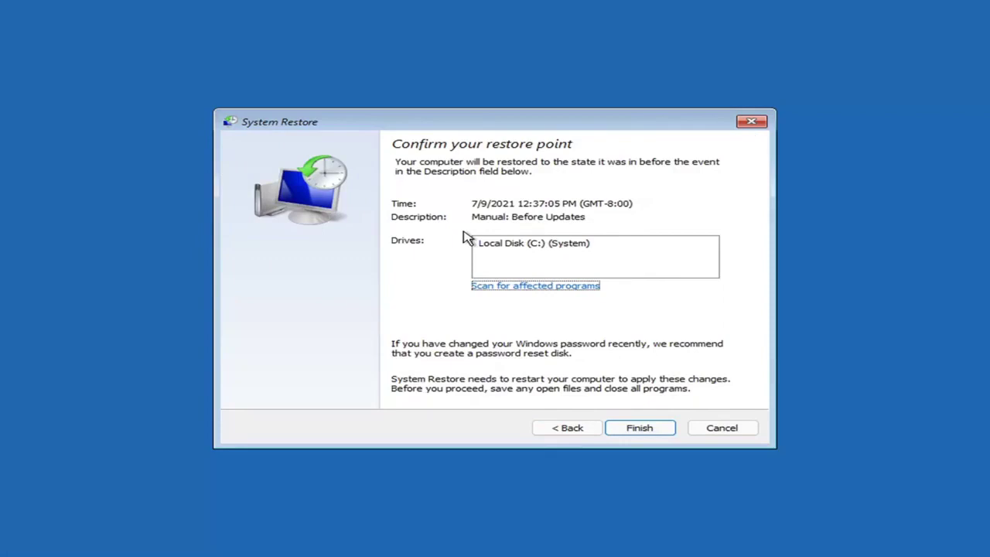
pyautogui.click(641, 433)
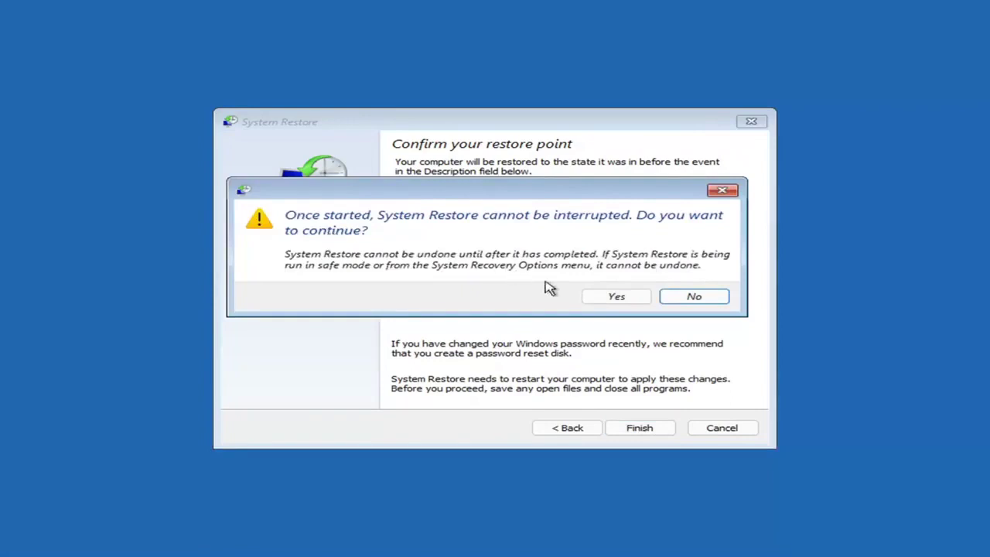
pyautogui.click(619, 303)
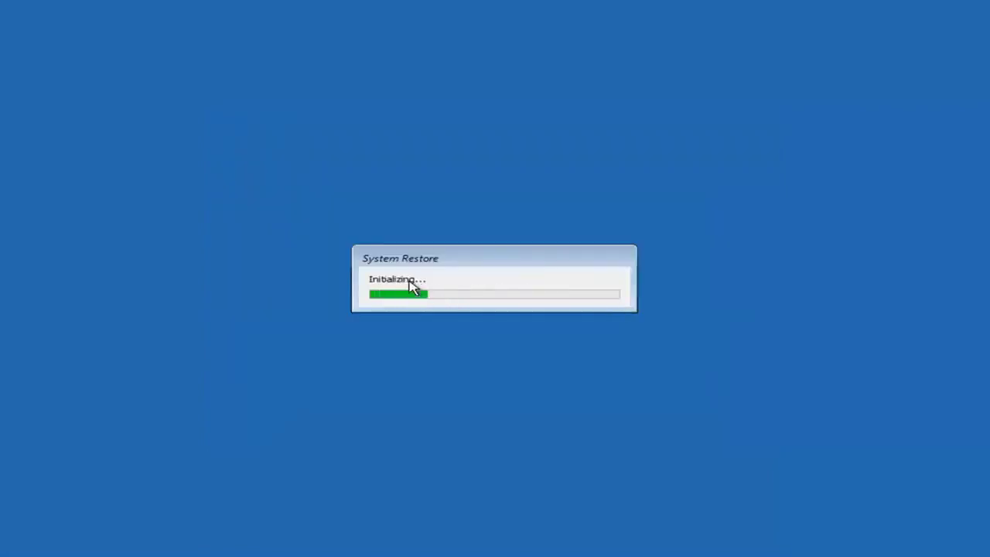
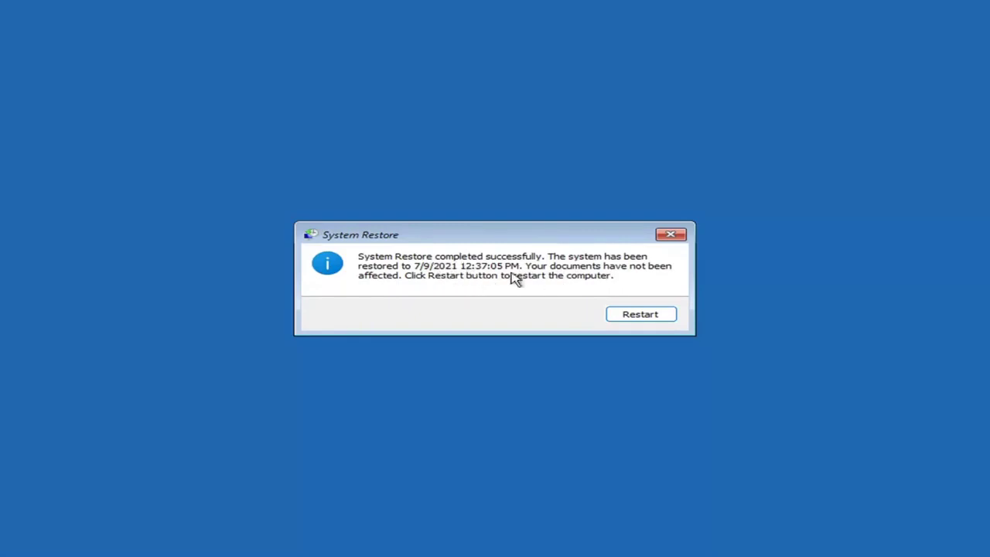
pyautogui.click(635, 318)
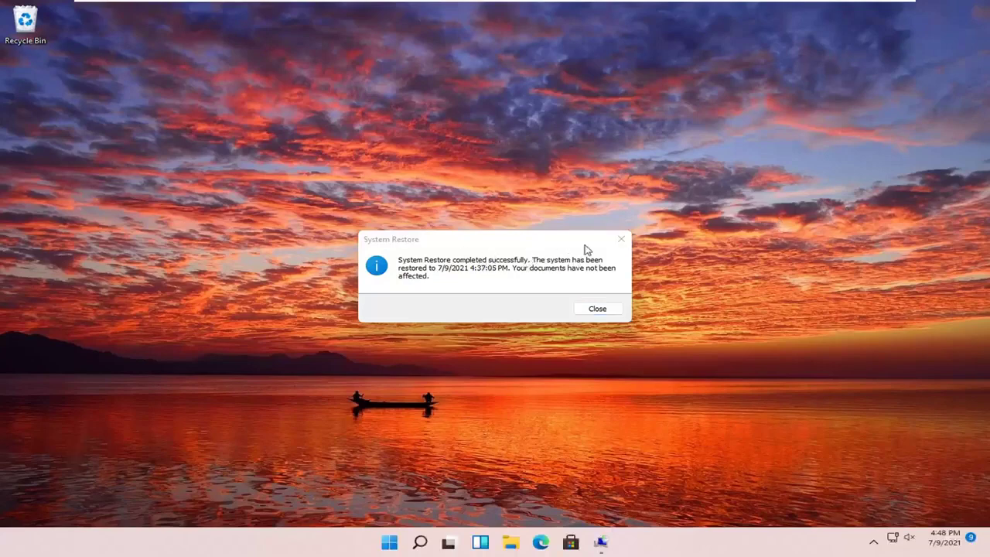
pyautogui.click(621, 239)
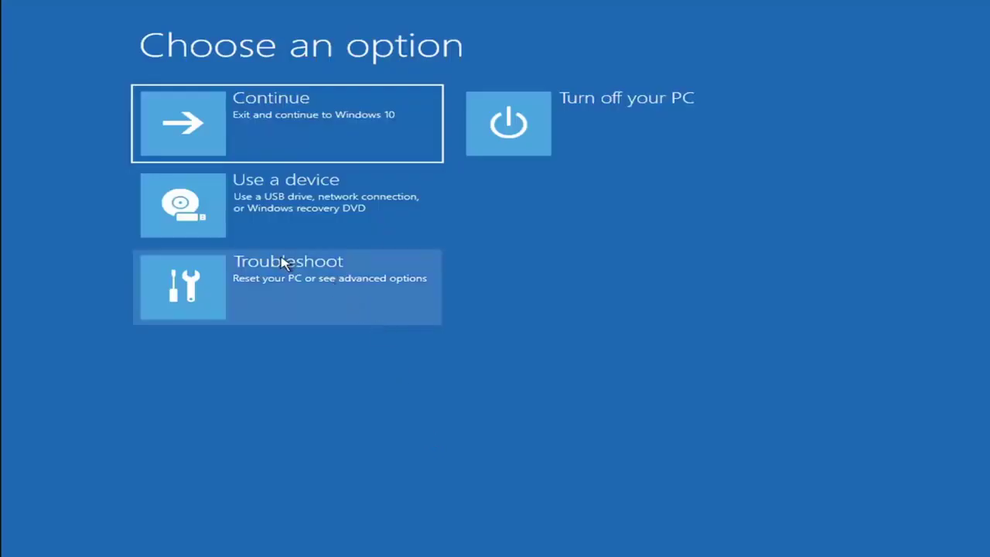
# - Examine the Reset this PC choices for keeping or removing files and return to the main recovery options
pyautogui.click(289, 294)
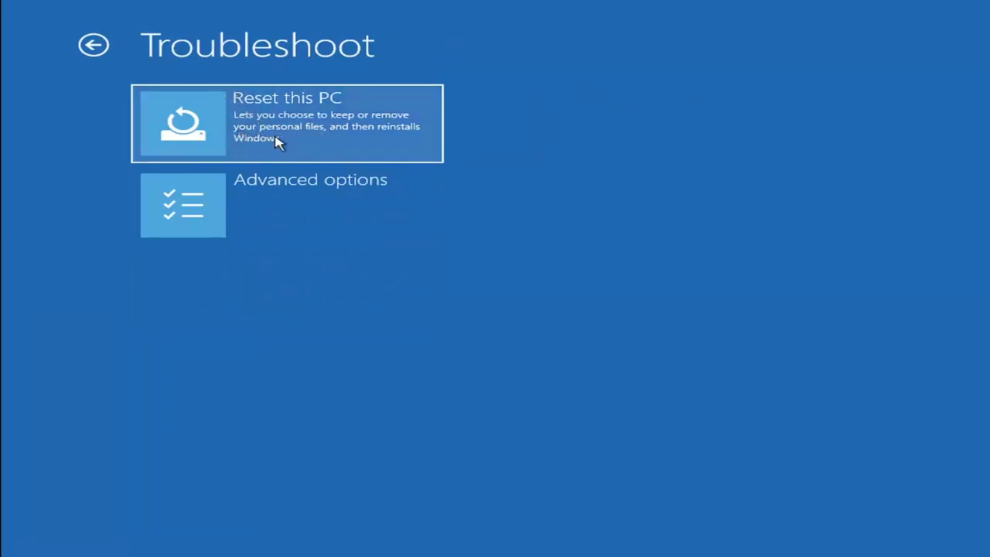
pyautogui.click(323, 141)
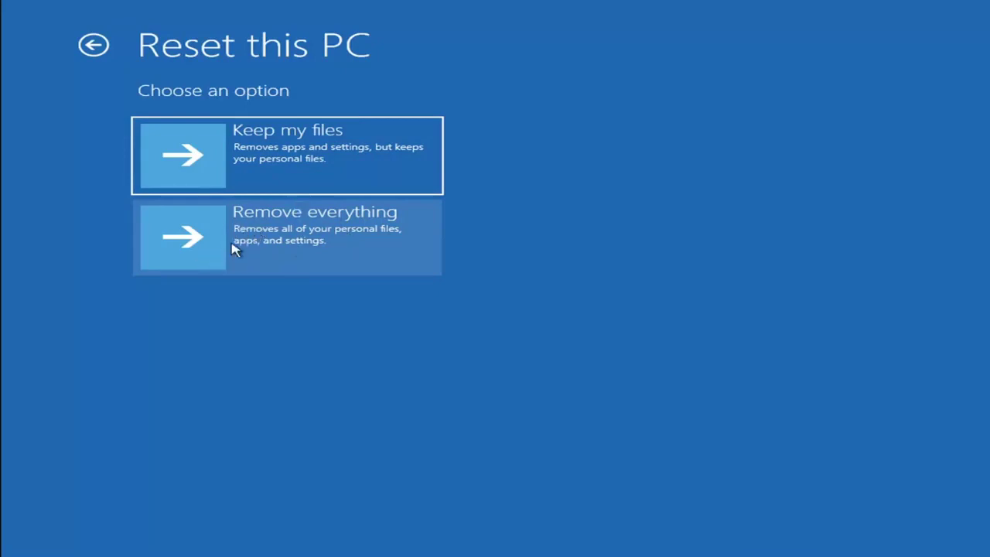
pyautogui.click(277, 143)
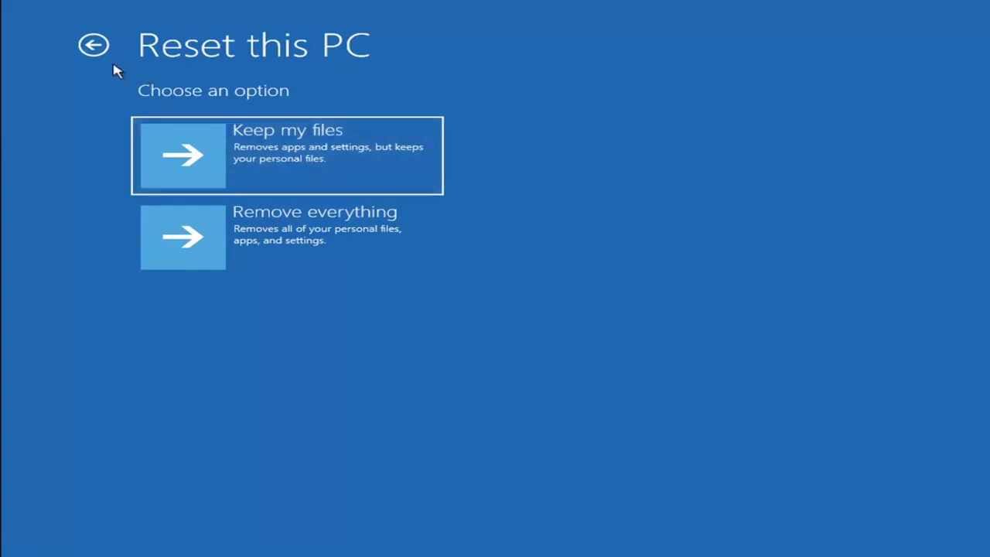
pyautogui.click(94, 47)
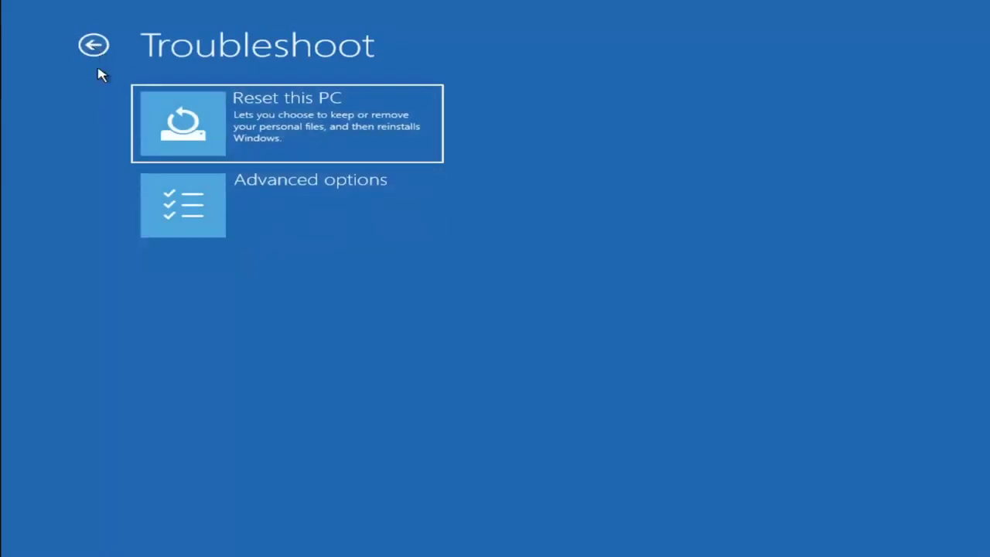
pyautogui.click(94, 47)
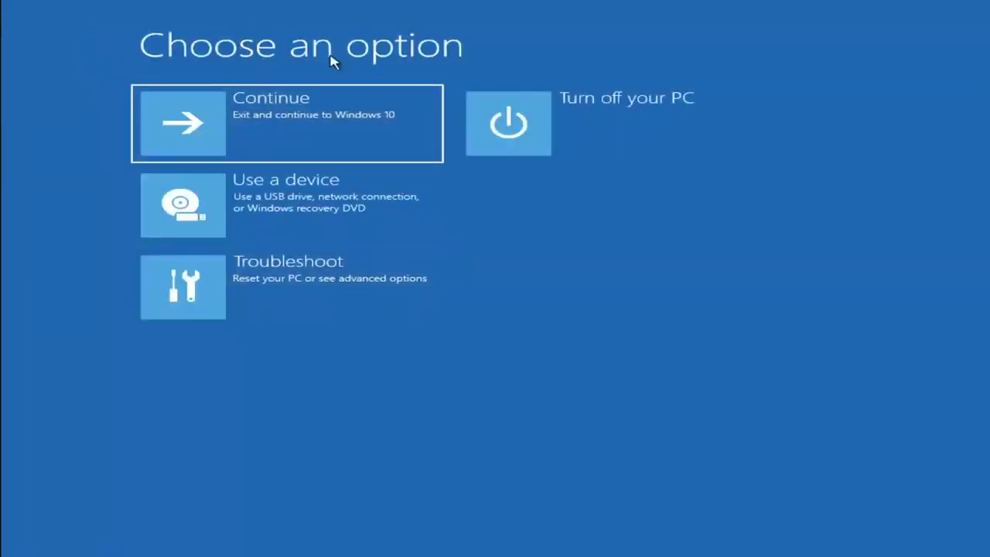
# - Open Command Prompt from the advanced troubleshooting options
pyautogui.click(301, 291)
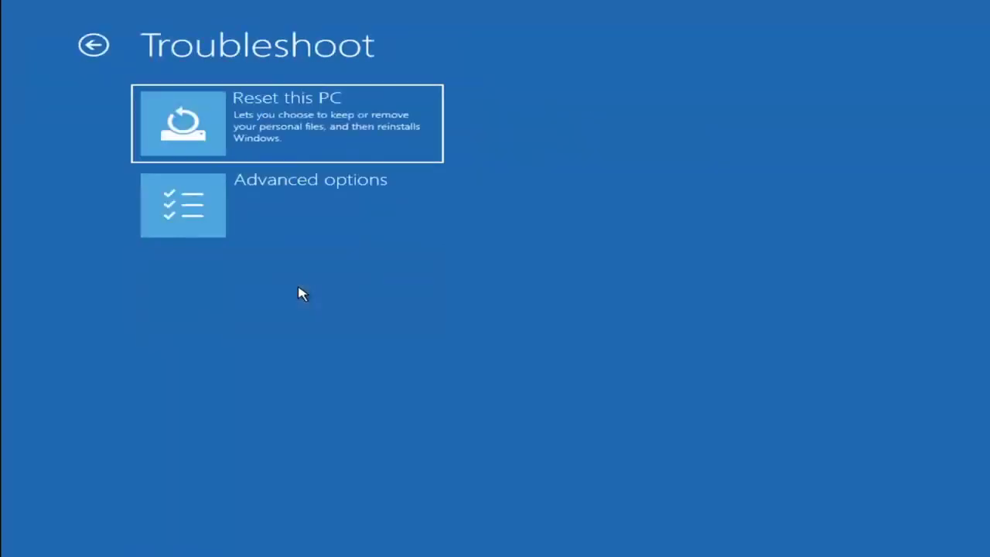
pyautogui.click(219, 214)
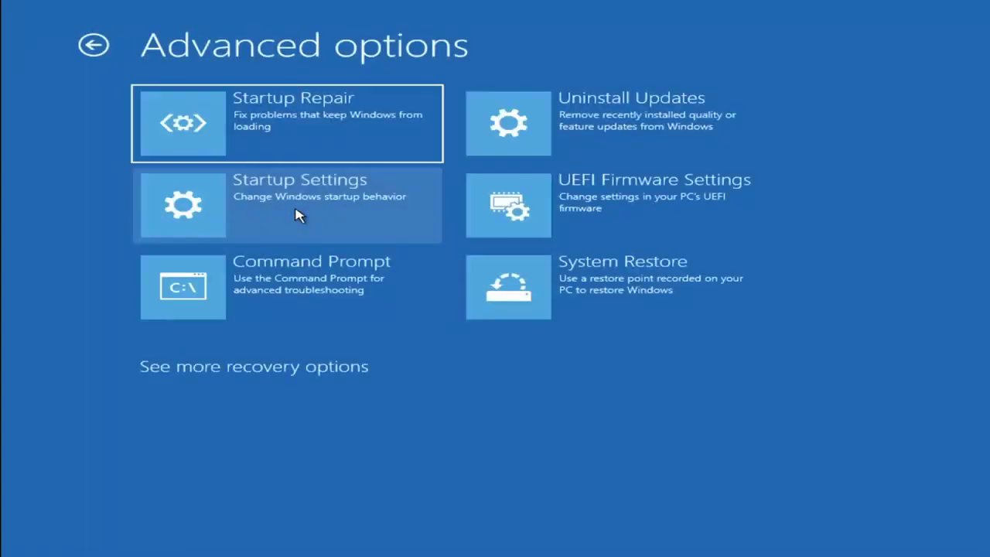
pyautogui.click(263, 305)
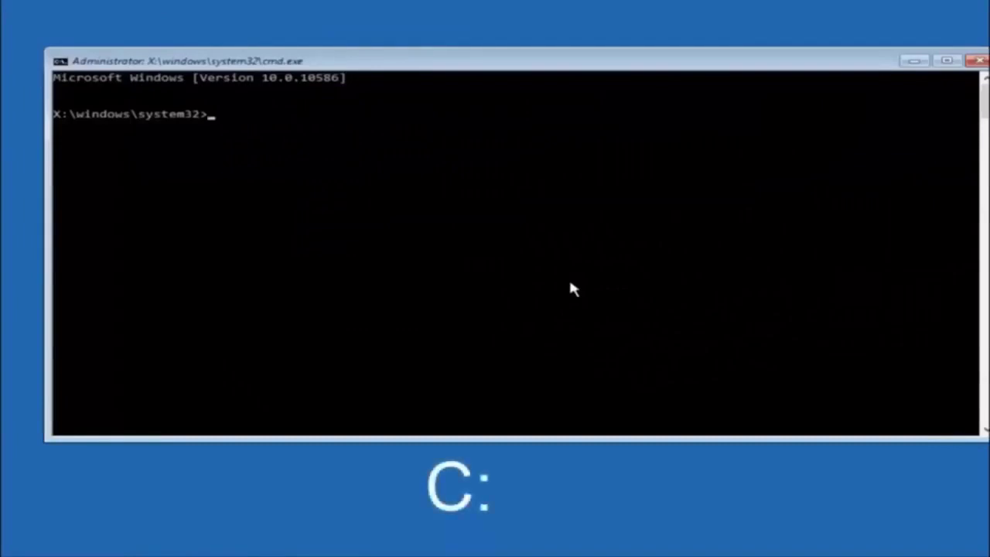
# - Switch to drive C: and list its root directory with dir
pyautogui.write('c:')
pyautogui.press('Return')
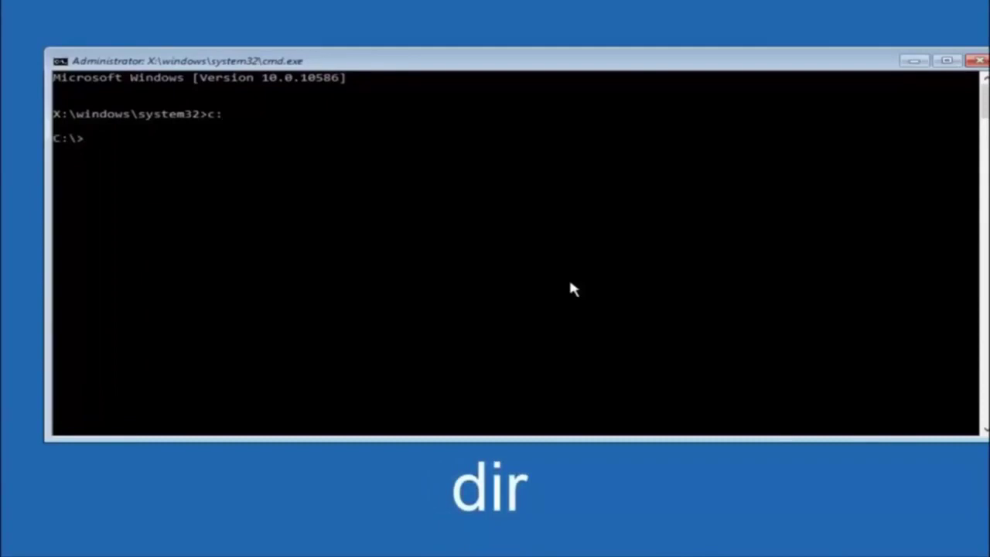
pyautogui.write('dir')
pyautogui.press('Return')
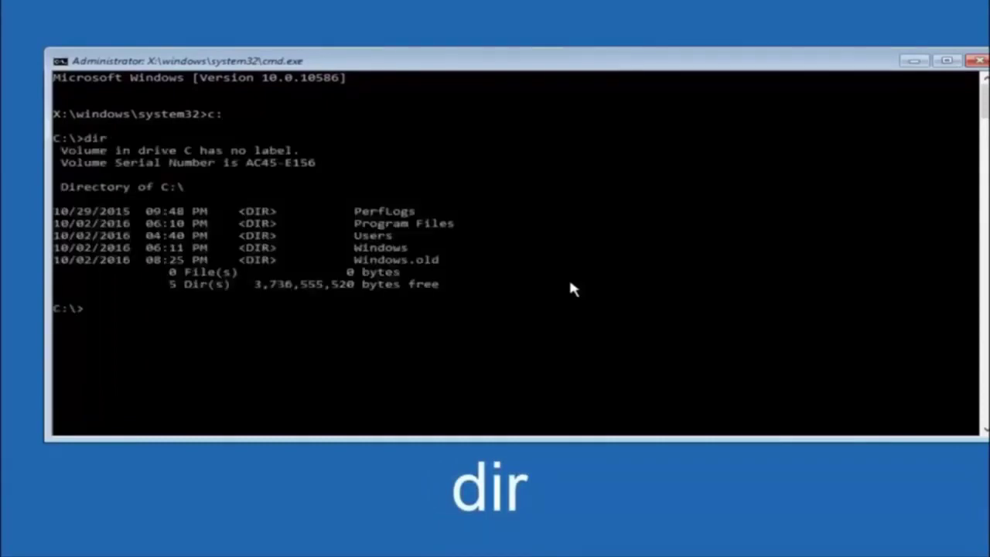
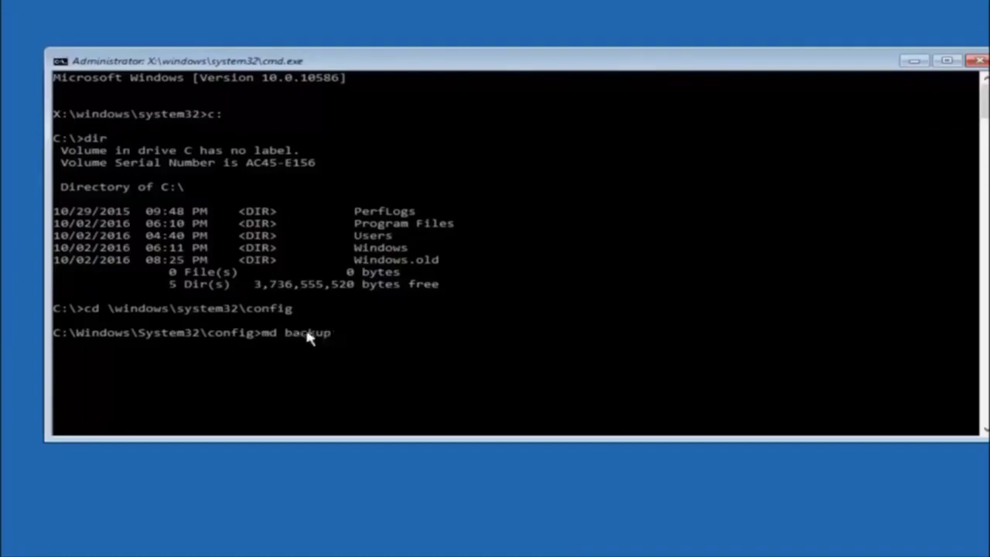
# - Create a folder named backup in C:\Windows\System32\config
pyautogui.press('Return')
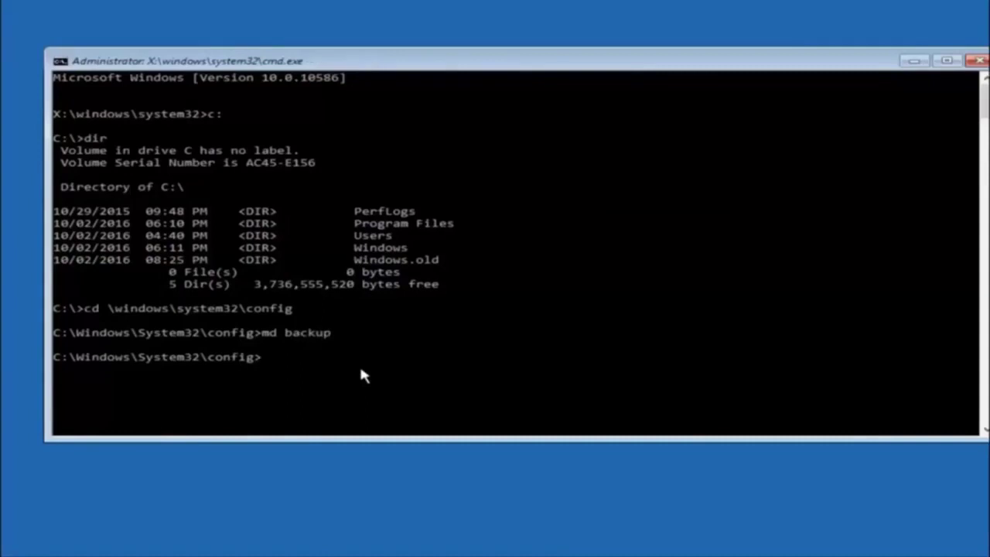
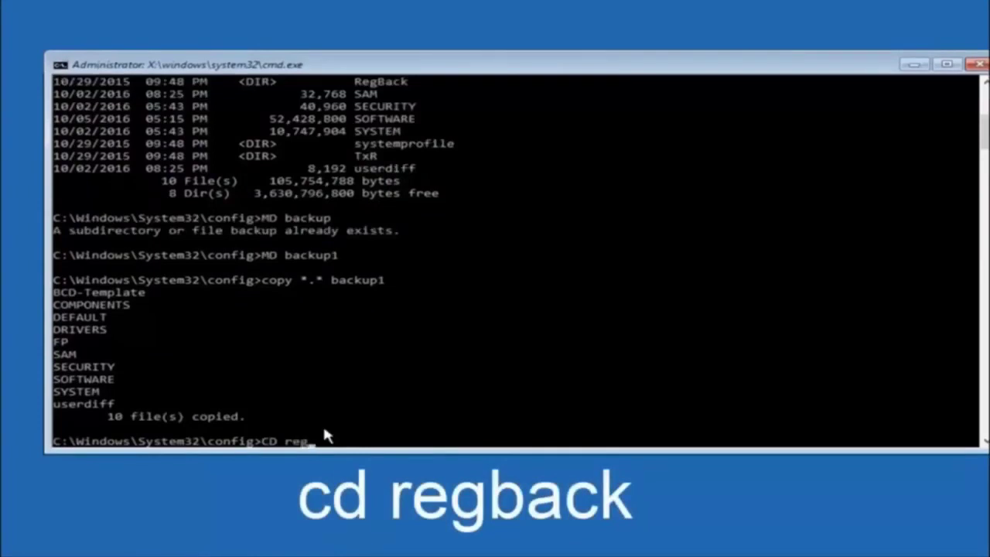
# - Change into the regback directory under C:\Windows\System32\config and list its contents
pyautogui.write('back')
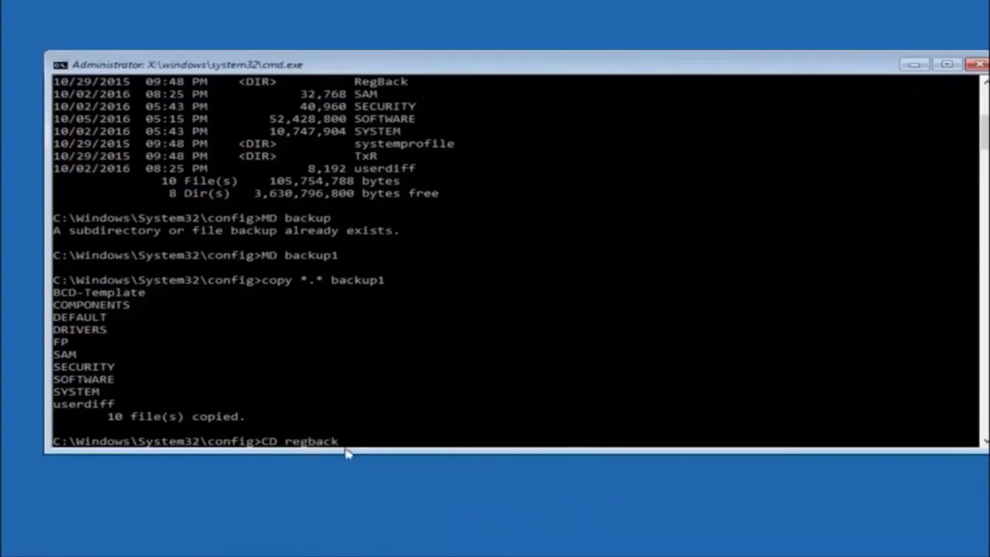
pyautogui.write('ck')
pyautogui.press('Return')
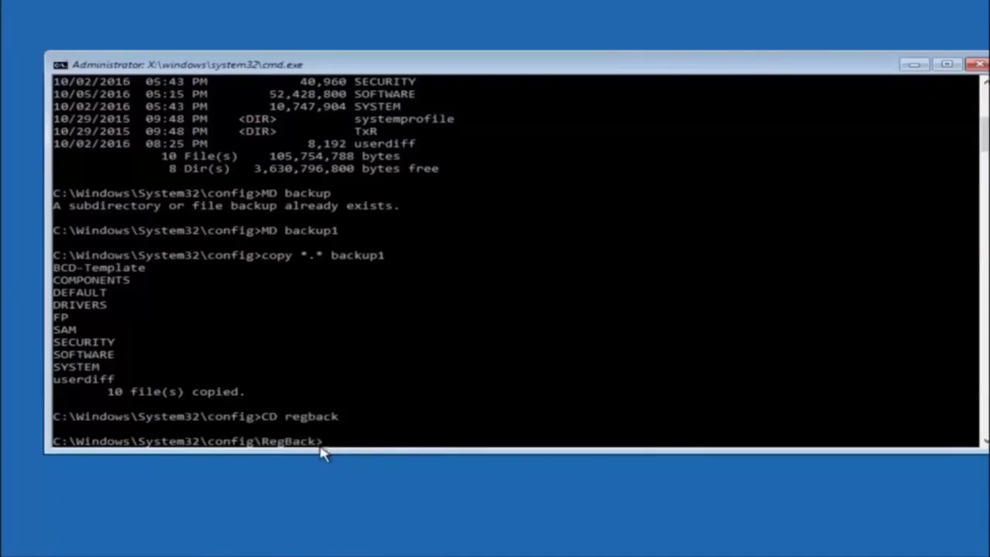
pyautogui.write('dir')
pyautogui.press('Return')
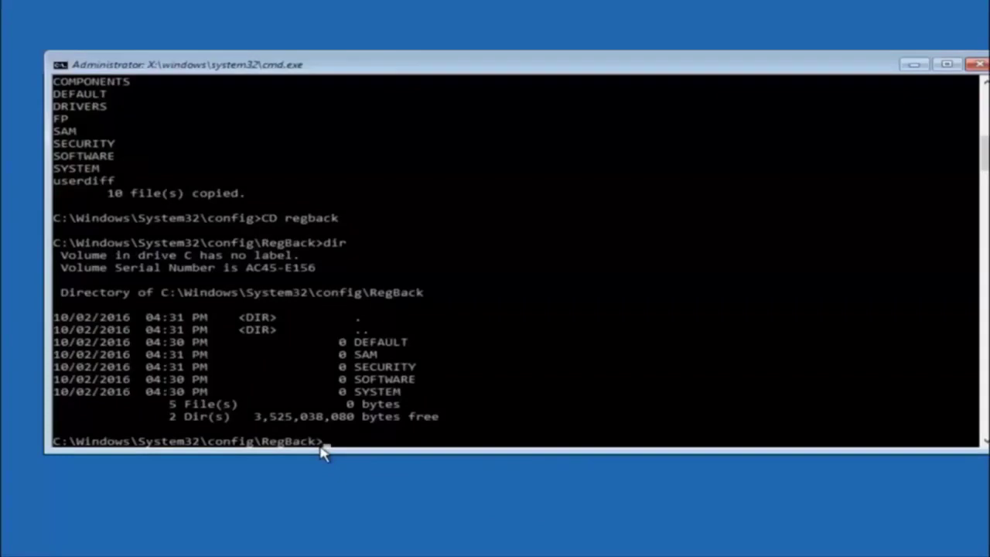
# - Copy all files from the RegBack directory to its parent directory with copy *.* .
pyautogui.write('copy')
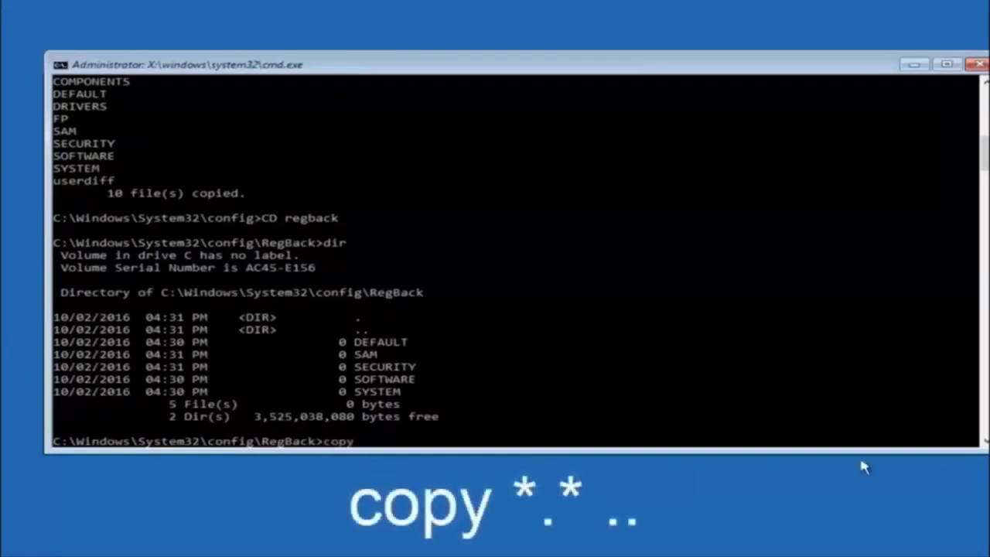
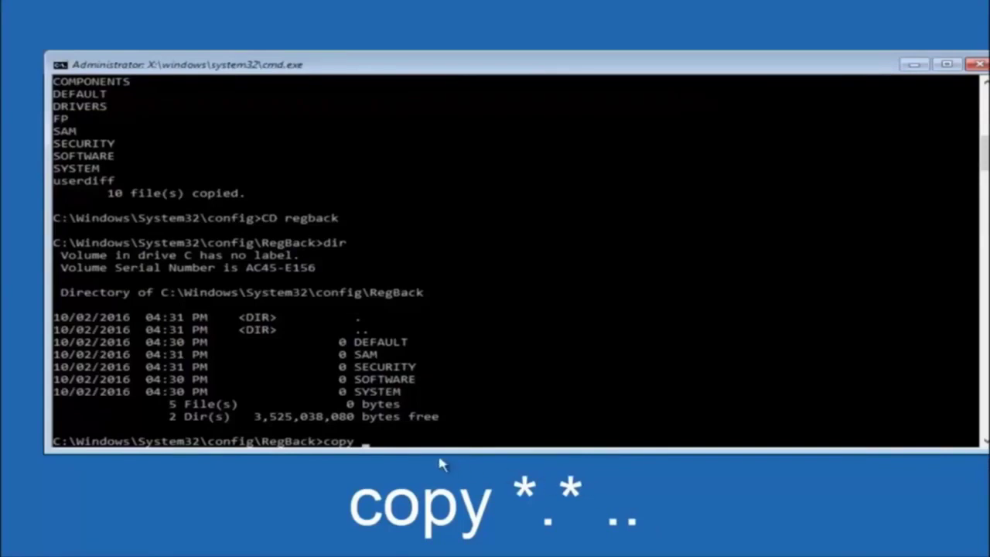
pyautogui.click(367, 446)
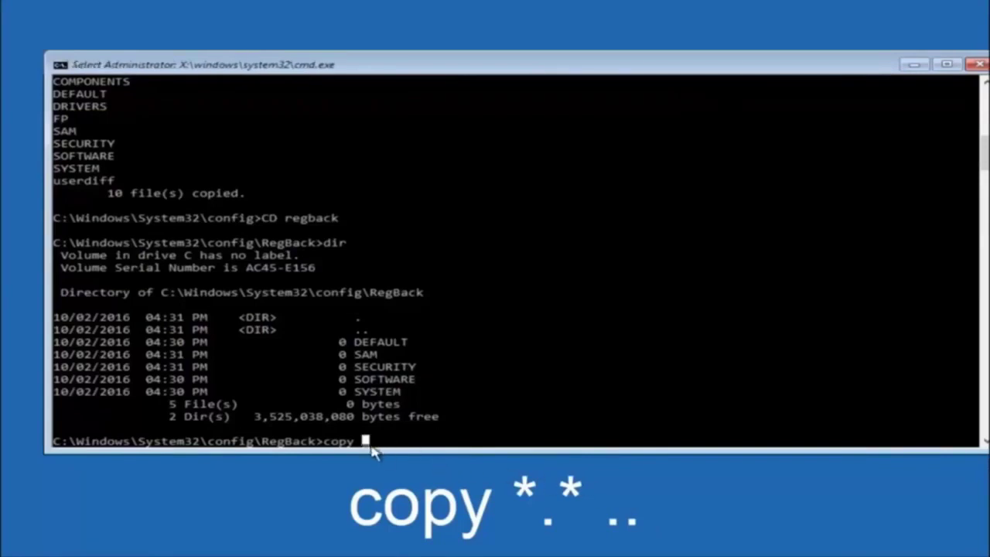